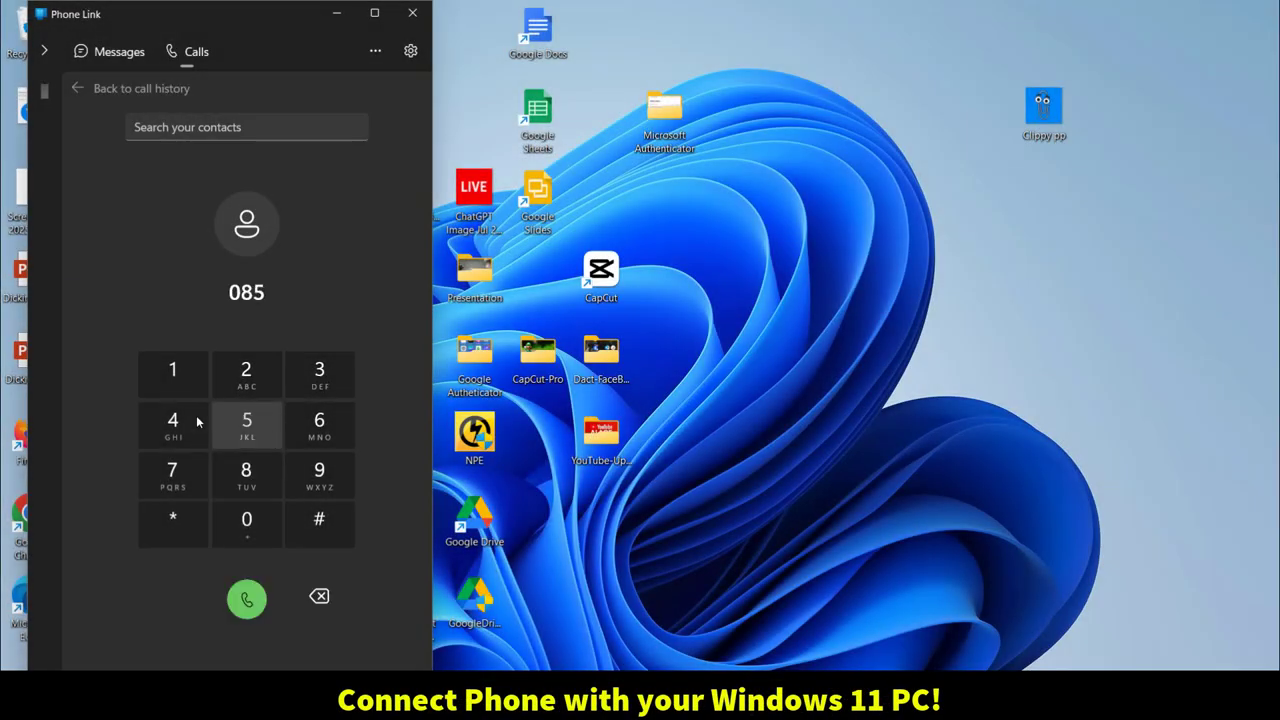
- Key a phone number into the Phone Link Calls keypad
{"action": "left_click", "coordinate": [197, 422]}
{"action": "left_click", "coordinate": [269, 405]}
{"action": "left_click", "coordinate": [168, 418]}
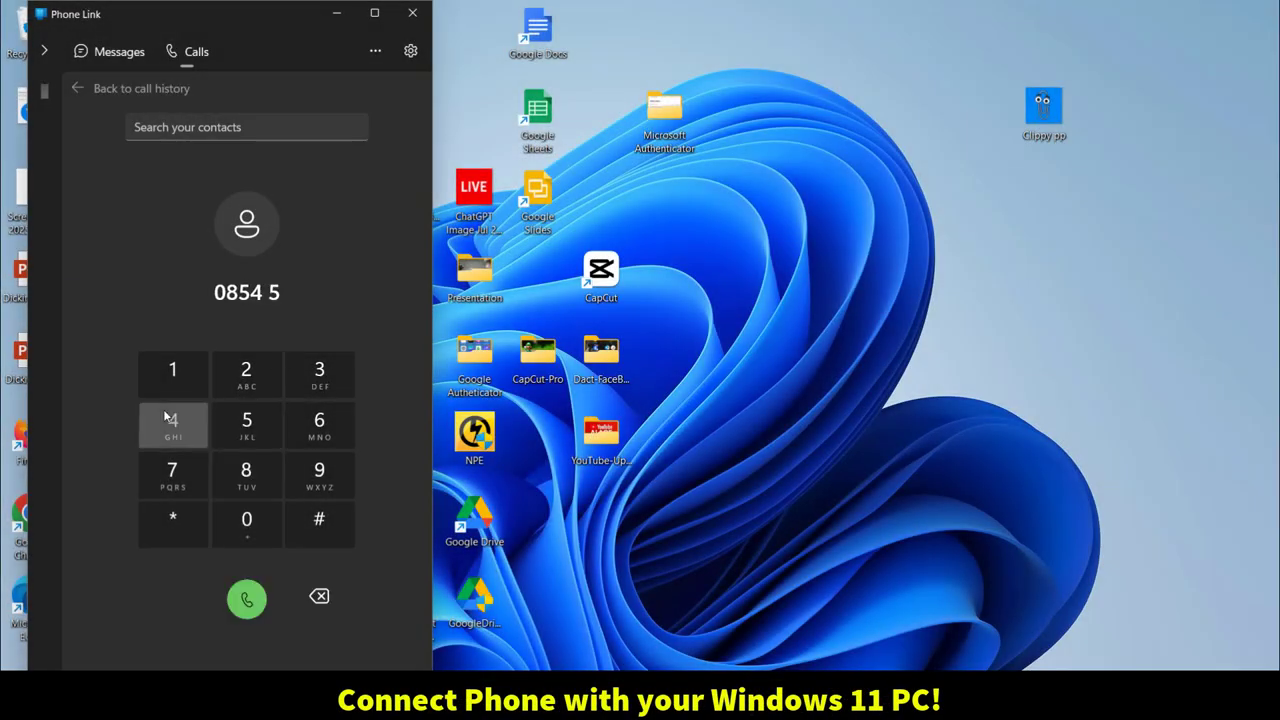
{"action": "left_click", "coordinate": [262, 418]}
{"action": "left_click", "coordinate": [318, 420]}
- Open Start, show the phone pane's more-options menu, then dismiss it
{"action": "key", "text": "super"}
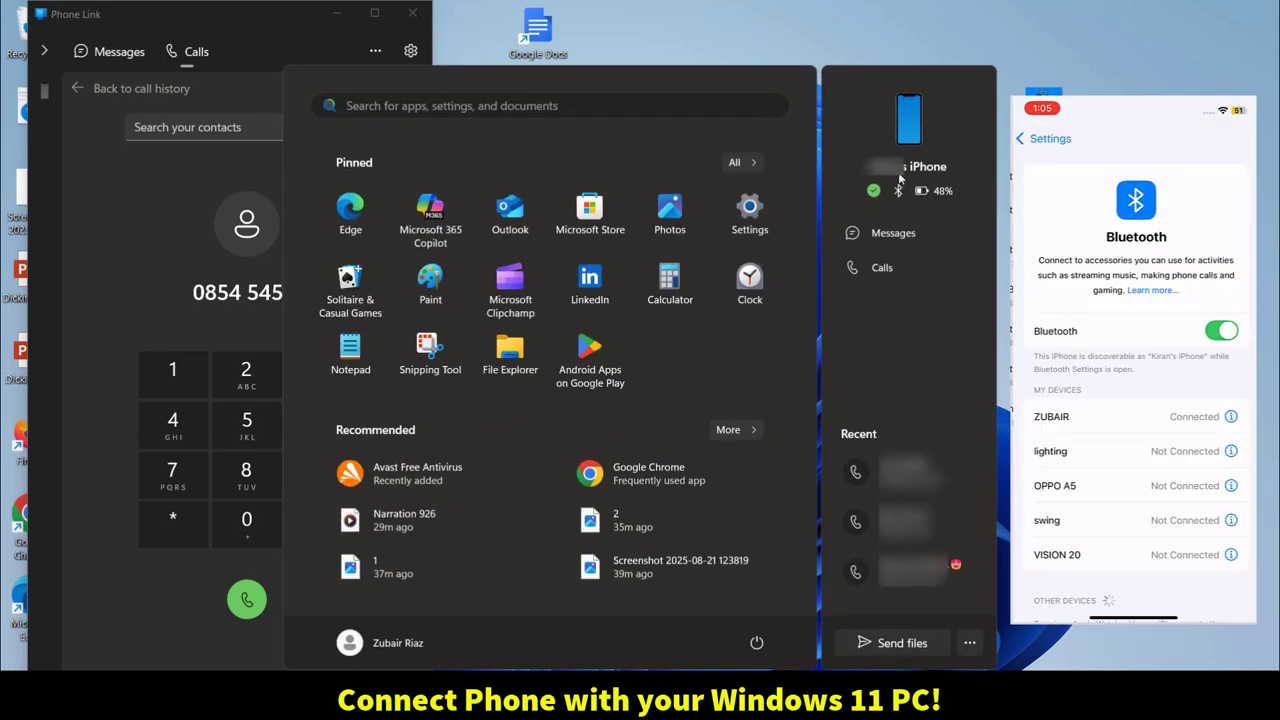
{"action": "left_click", "coordinate": [969, 643]}
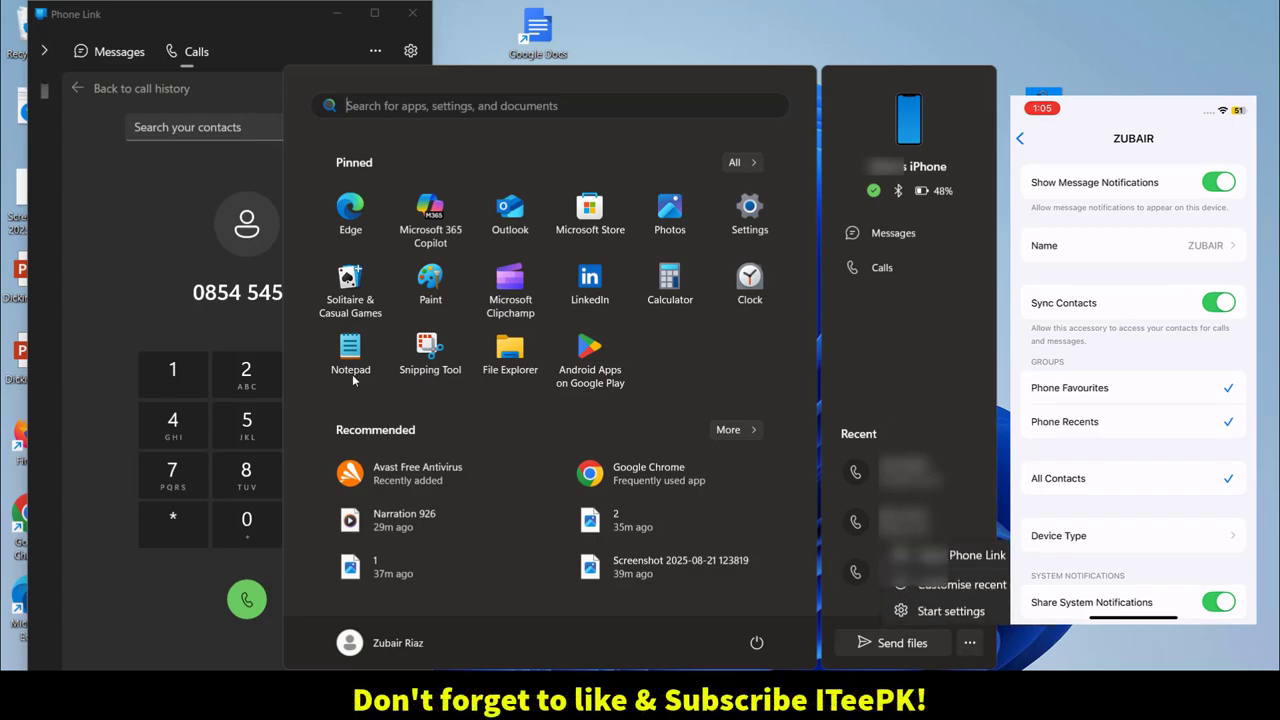
{"action": "left_click", "coordinate": [917, 369]}
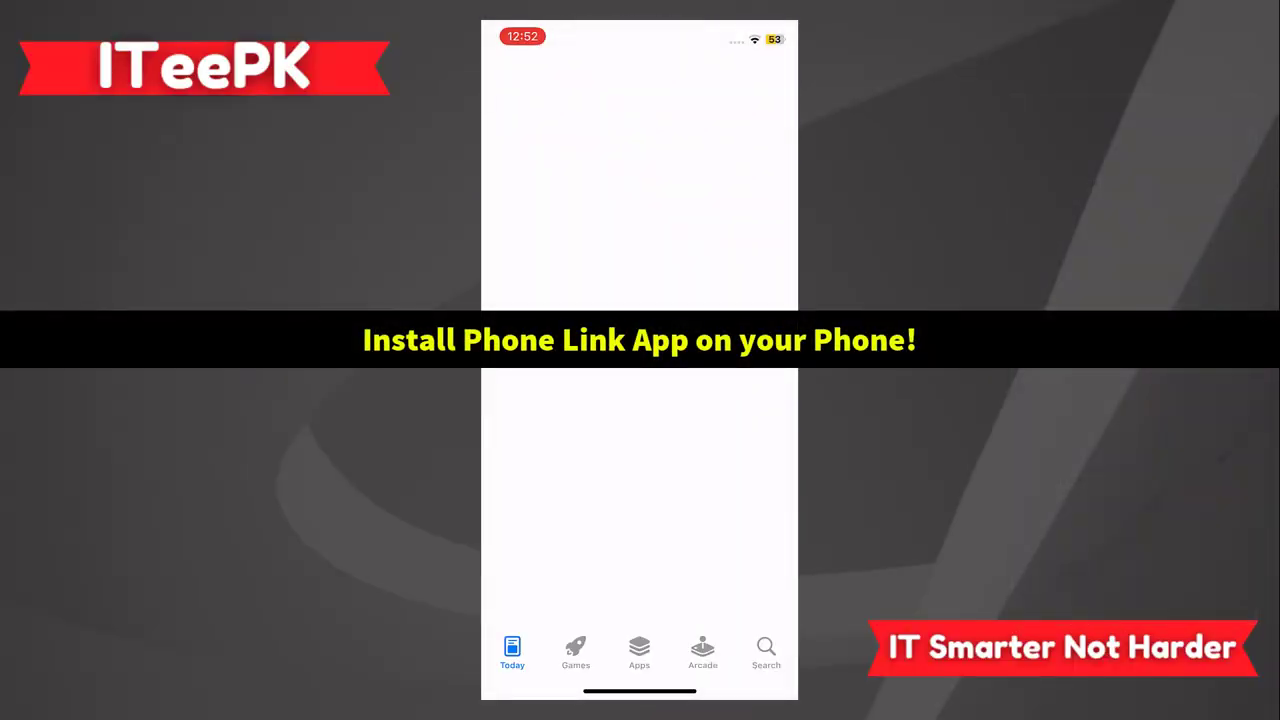
- Search the App Store for 'Phone link' and open Microsoft's Link to Windows app page
{"action": "left_click", "coordinate": [766, 646]}
{"action": "left_click", "coordinate": [629, 126]}
{"action": "type", "text": "Phone link"}
{"action": "key", "text": "Return"}
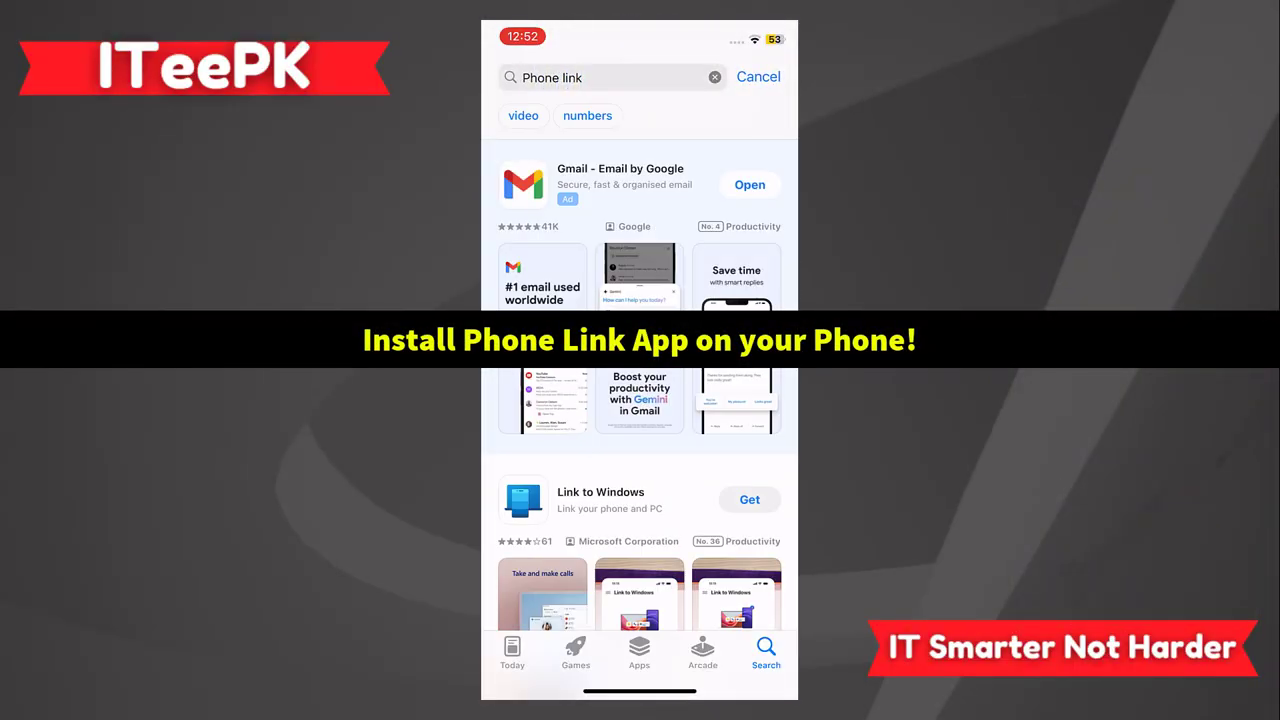
{"action": "left_click", "coordinate": [571, 490]}
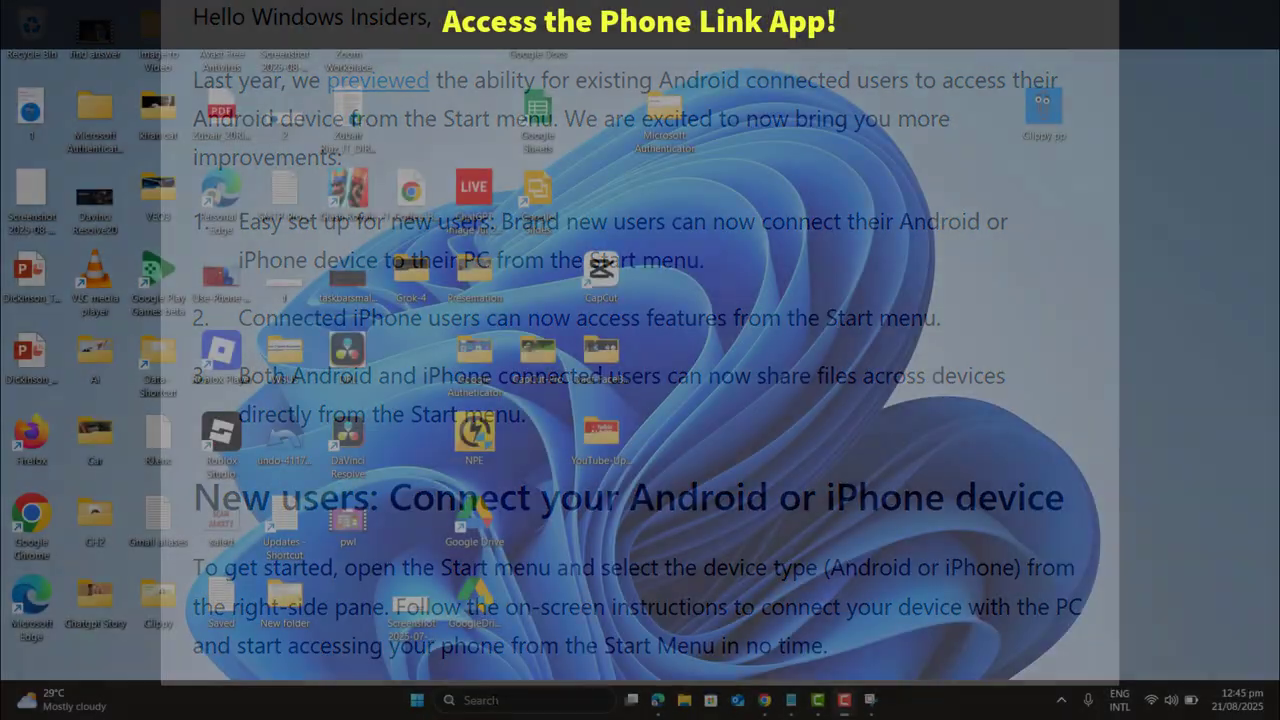
- Search Windows for 'phone link', launch the Phone Link best match, and open Start
{"action": "left_click", "coordinate": [501, 699]}
{"action": "type", "text": "phone link"}
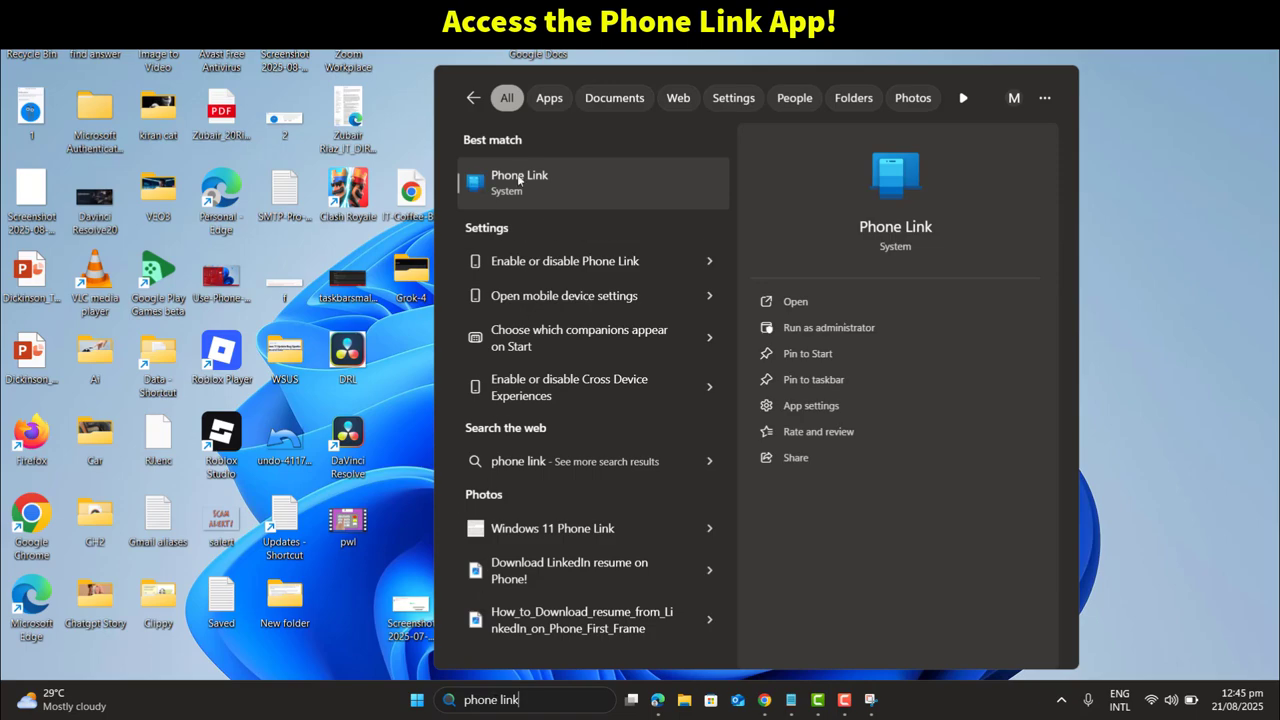
{"action": "left_click", "coordinate": [519, 180]}
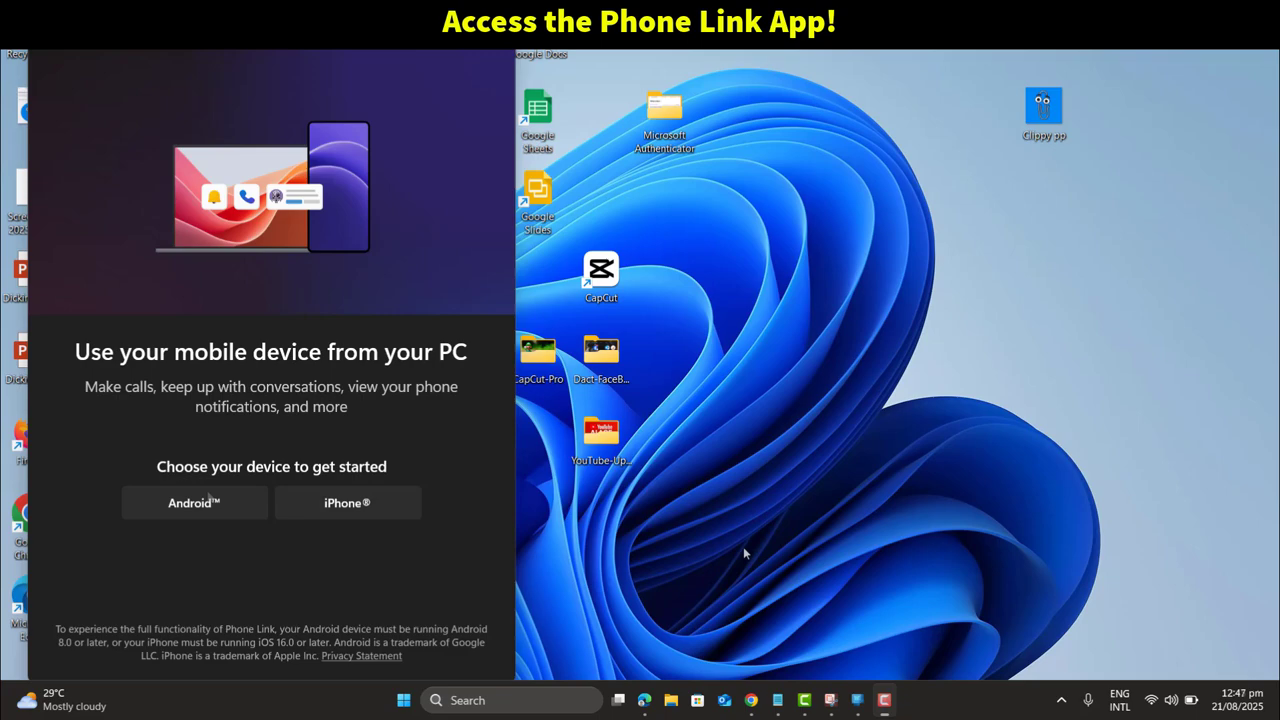
{"action": "left_click", "coordinate": [404, 702]}
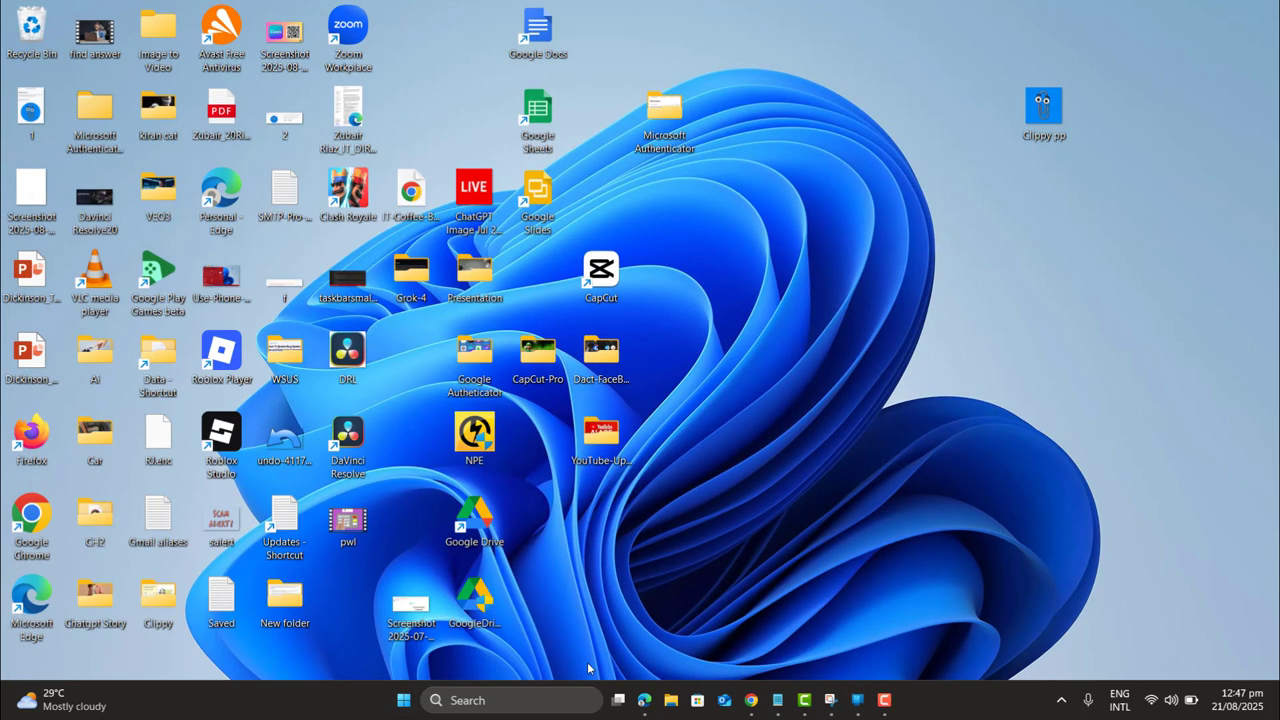
- Maximize the Phone Link window and choose iPhone on the Choose your device page
{"action": "left_click", "coordinate": [414, 704]}
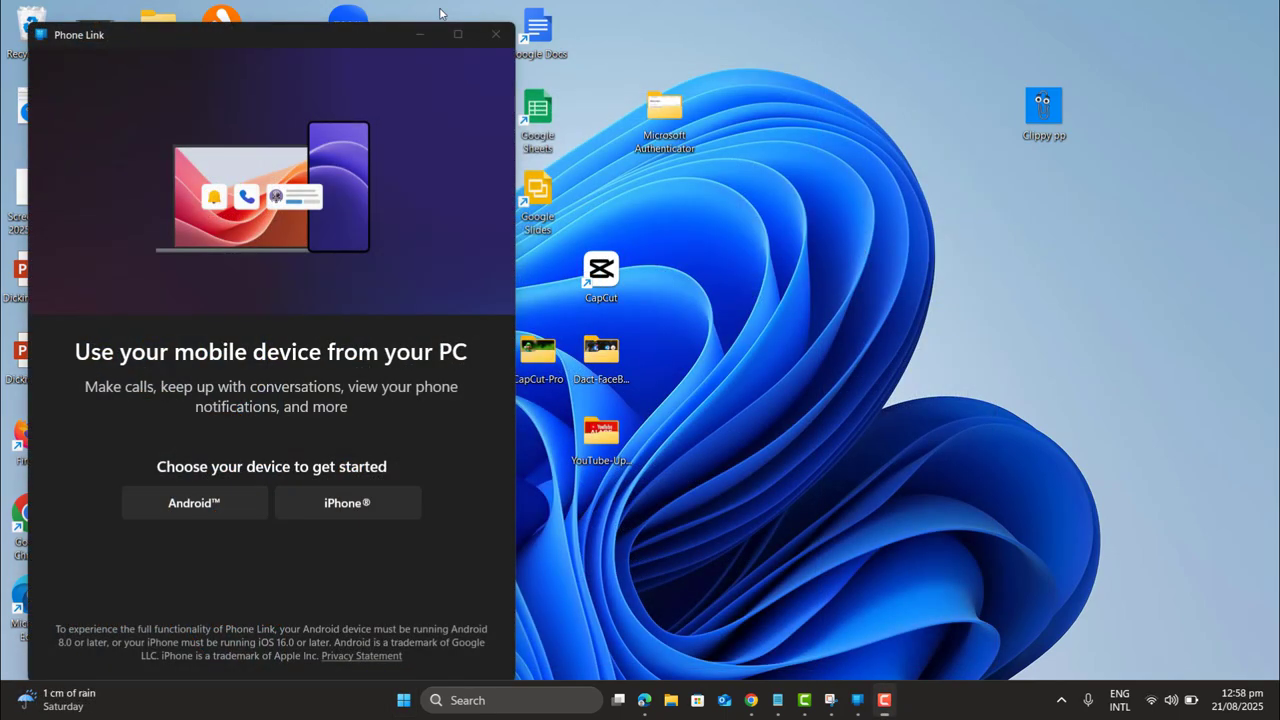
{"action": "left_click", "coordinate": [459, 36]}
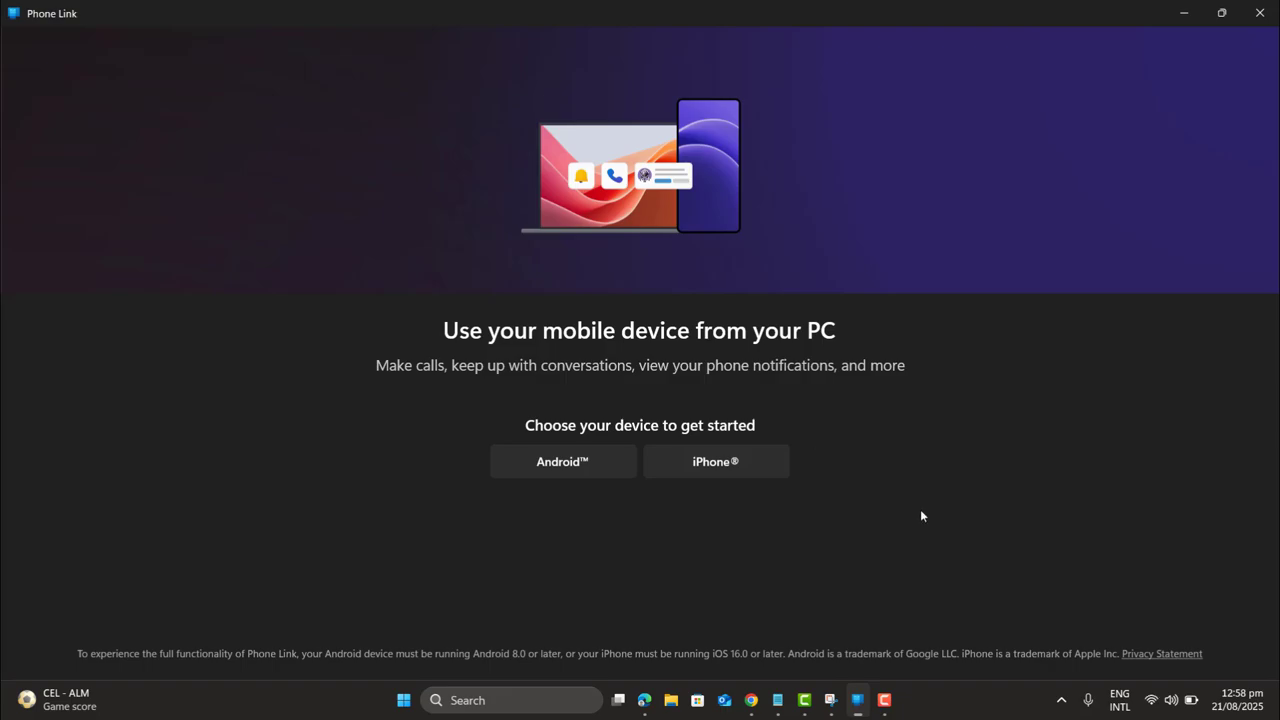
{"action": "left_click", "coordinate": [720, 464]}
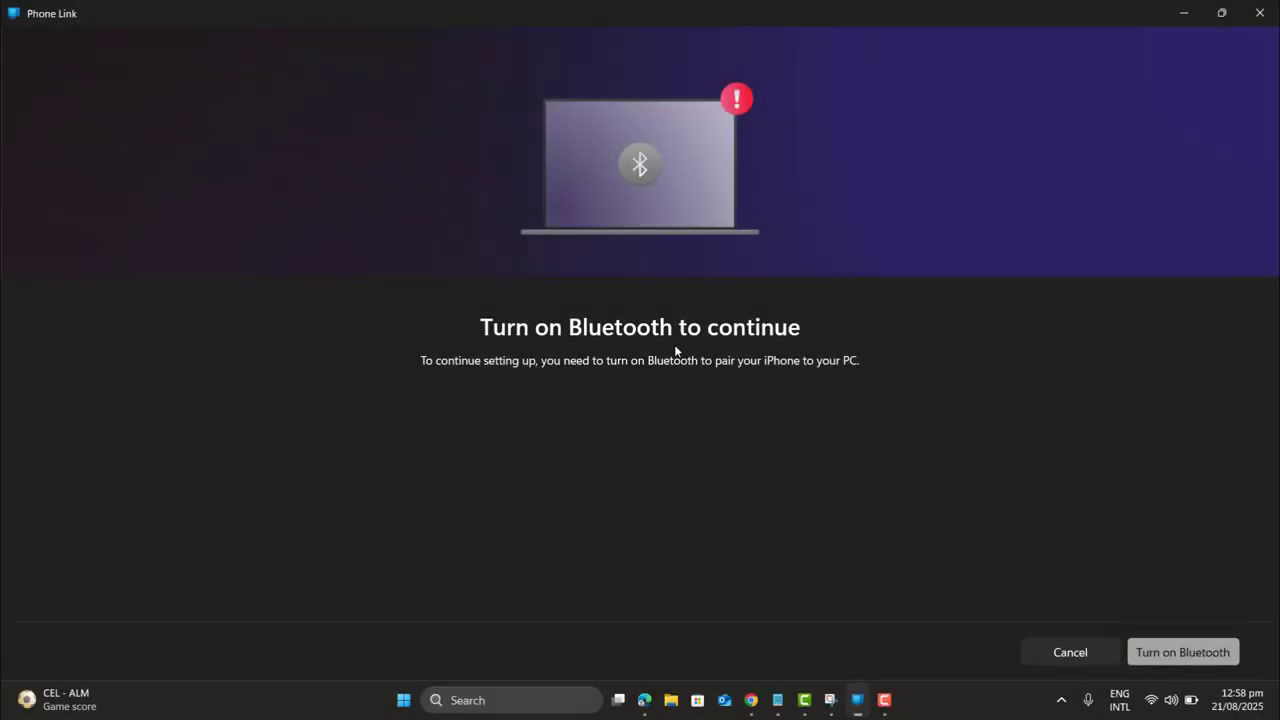
- Turn on Bluetooth so Phone Link can pair with the iPhone
{"action": "left_click", "coordinate": [1168, 652]}
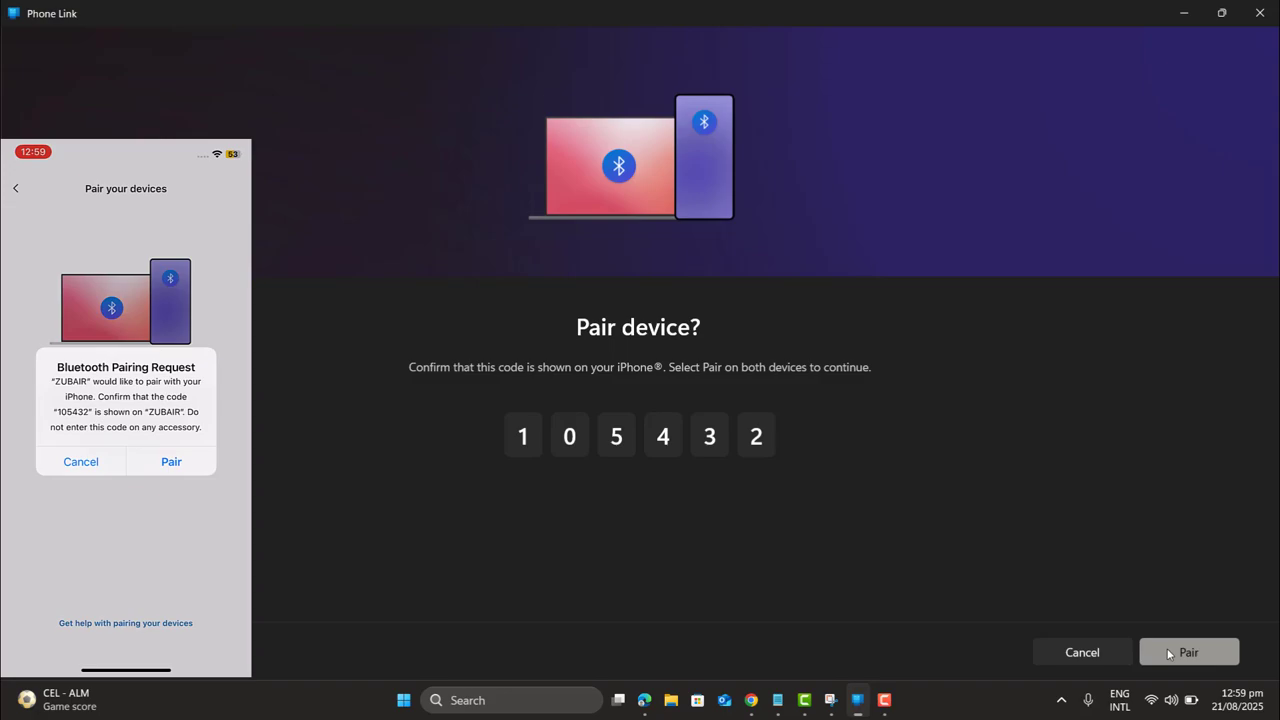
- Confirm the matching pairing code, then sign in with the chosen Microsoft account
{"action": "left_click", "coordinate": [1169, 654]}
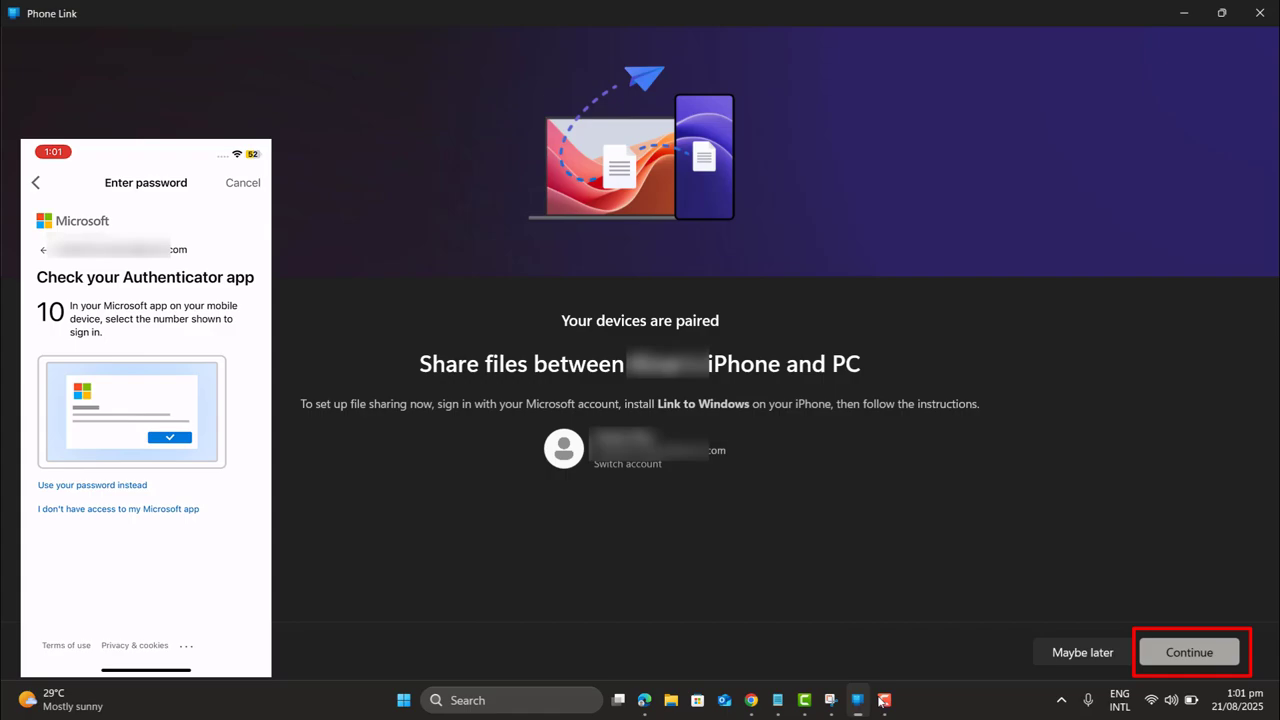
{"action": "left_click", "coordinate": [1220, 647]}
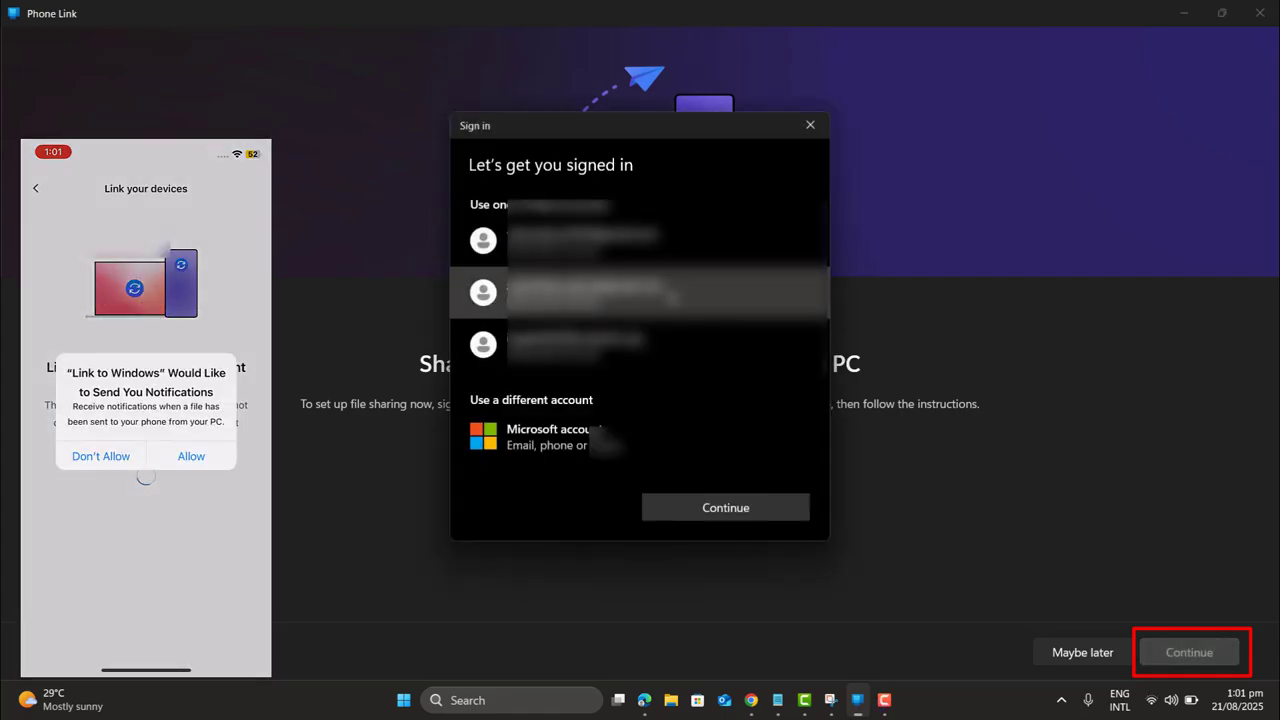
{"action": "left_click", "coordinate": [704, 508]}
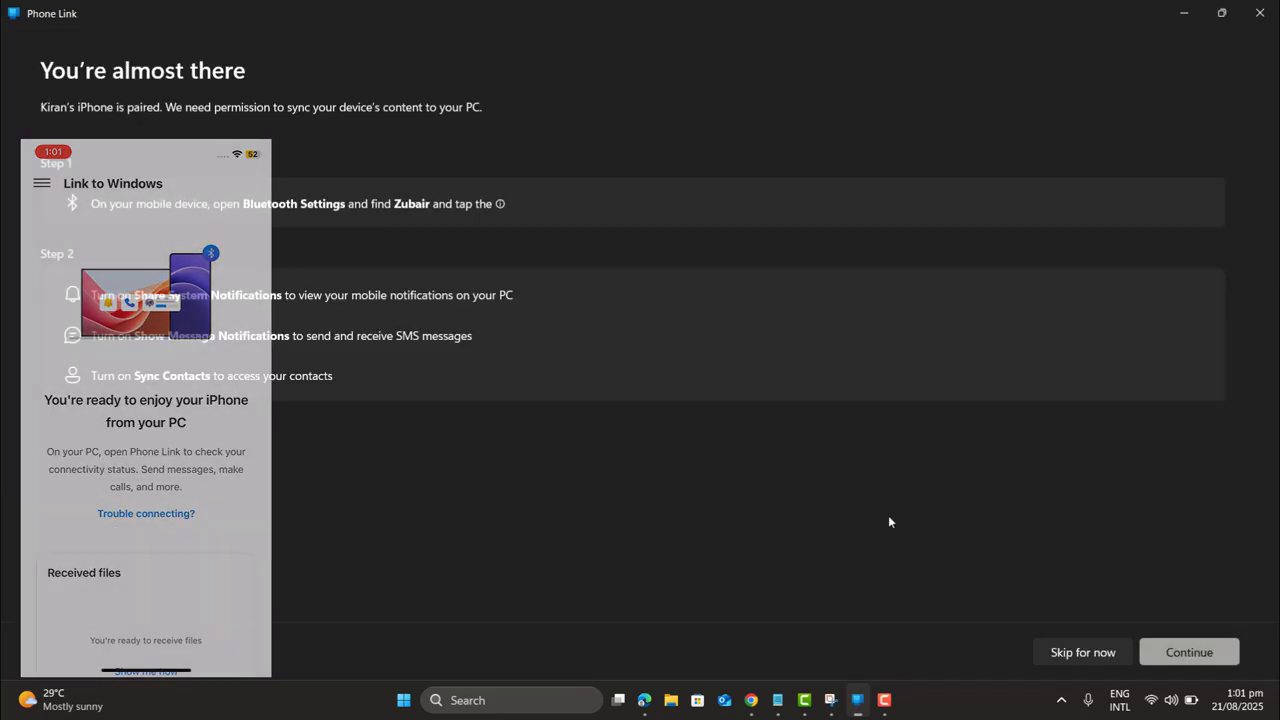
- Continue past the permission steps and get started with Phone Link
{"action": "left_click", "coordinate": [1080, 652]}
{"action": "left_click", "coordinate": [1158, 651]}
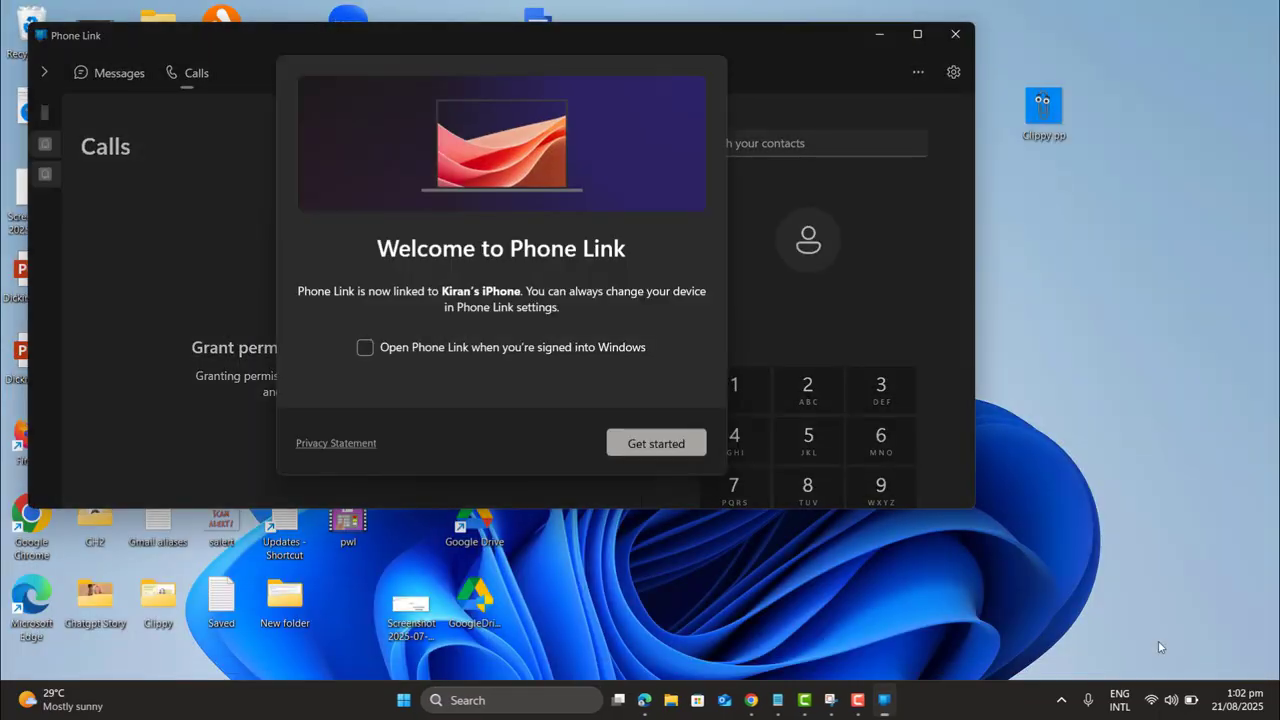
{"action": "left_click", "coordinate": [638, 447]}
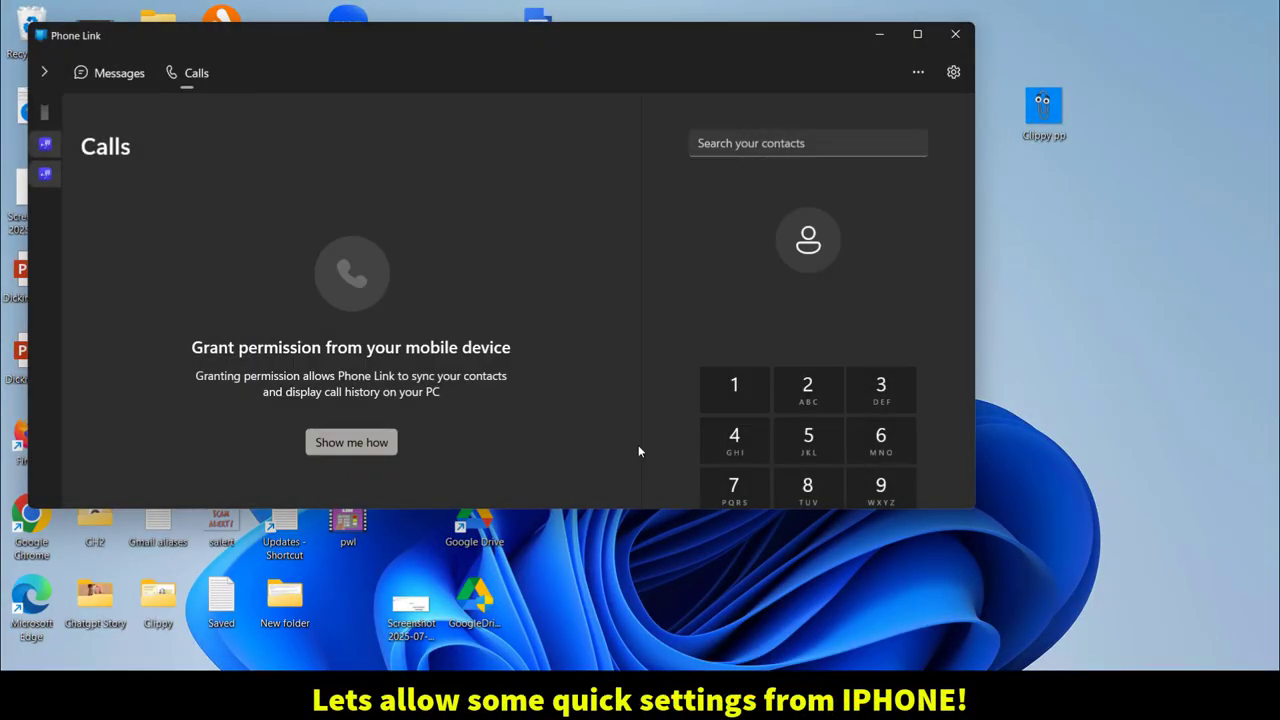
- Review the Calls contacts-permission guide, then open the Messages SMS texting instructions
{"action": "left_click", "coordinate": [338, 443]}
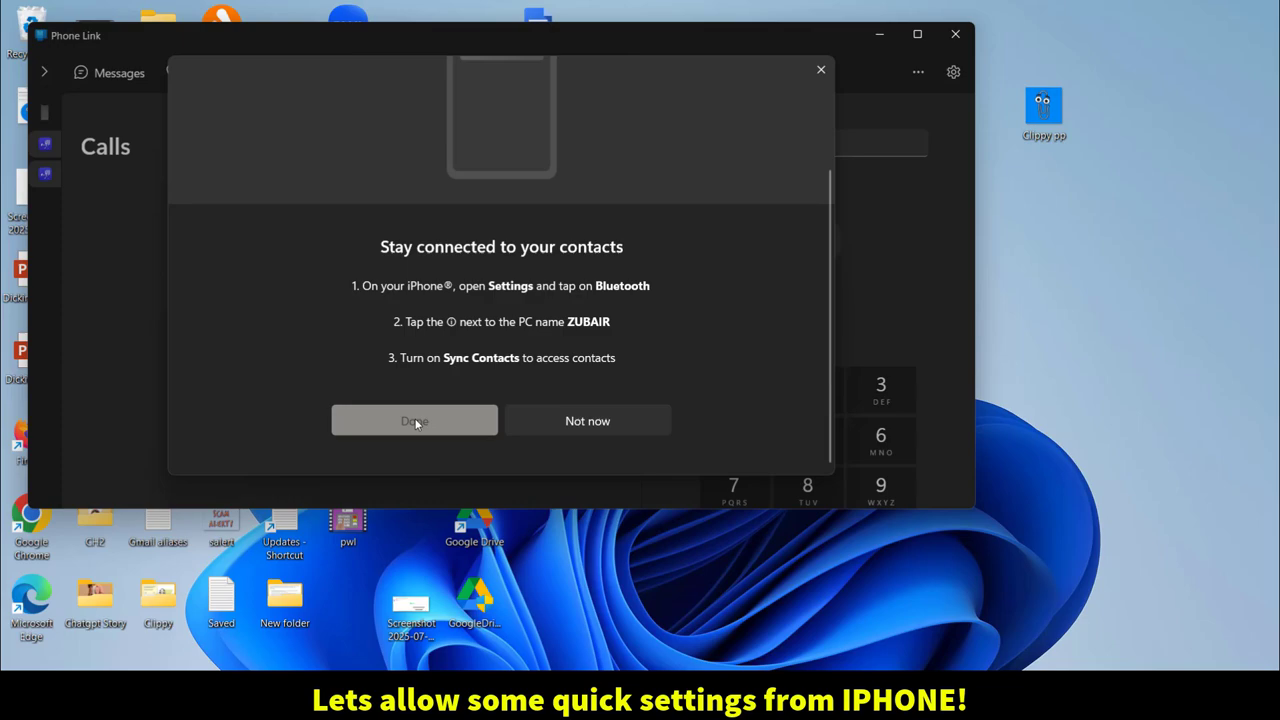
{"action": "left_click", "coordinate": [416, 423]}
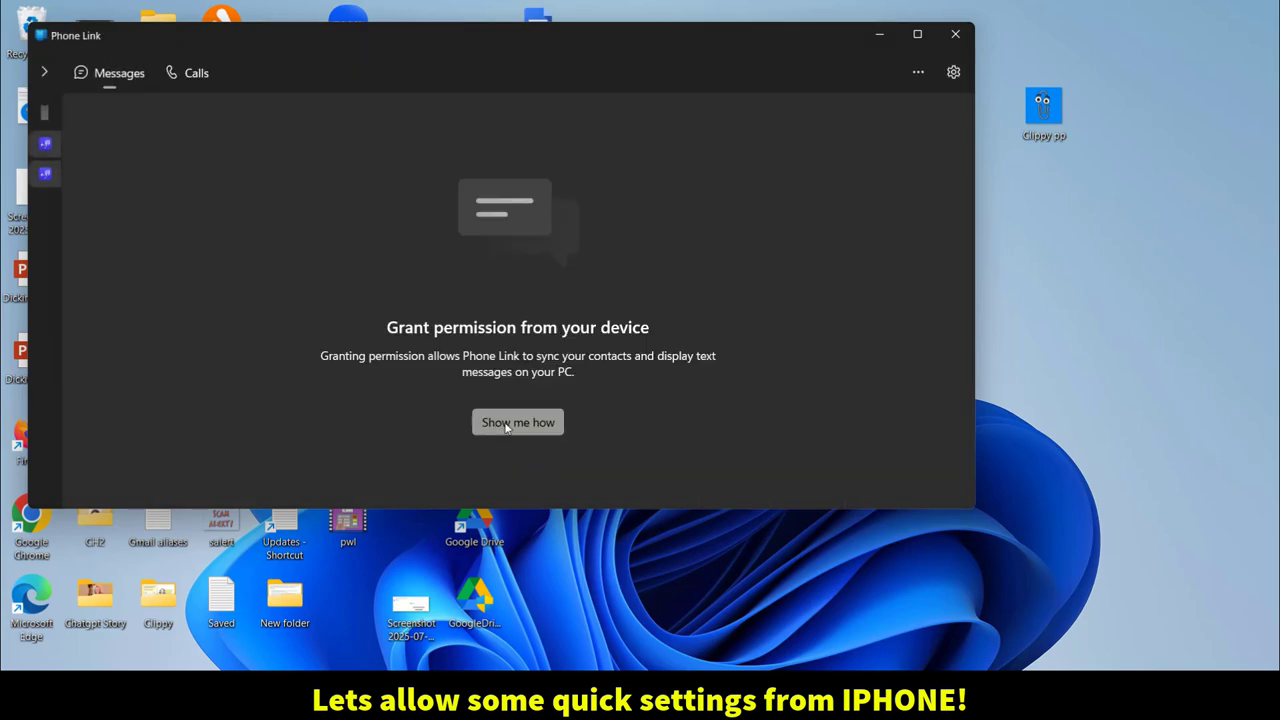
{"action": "left_click", "coordinate": [518, 422]}
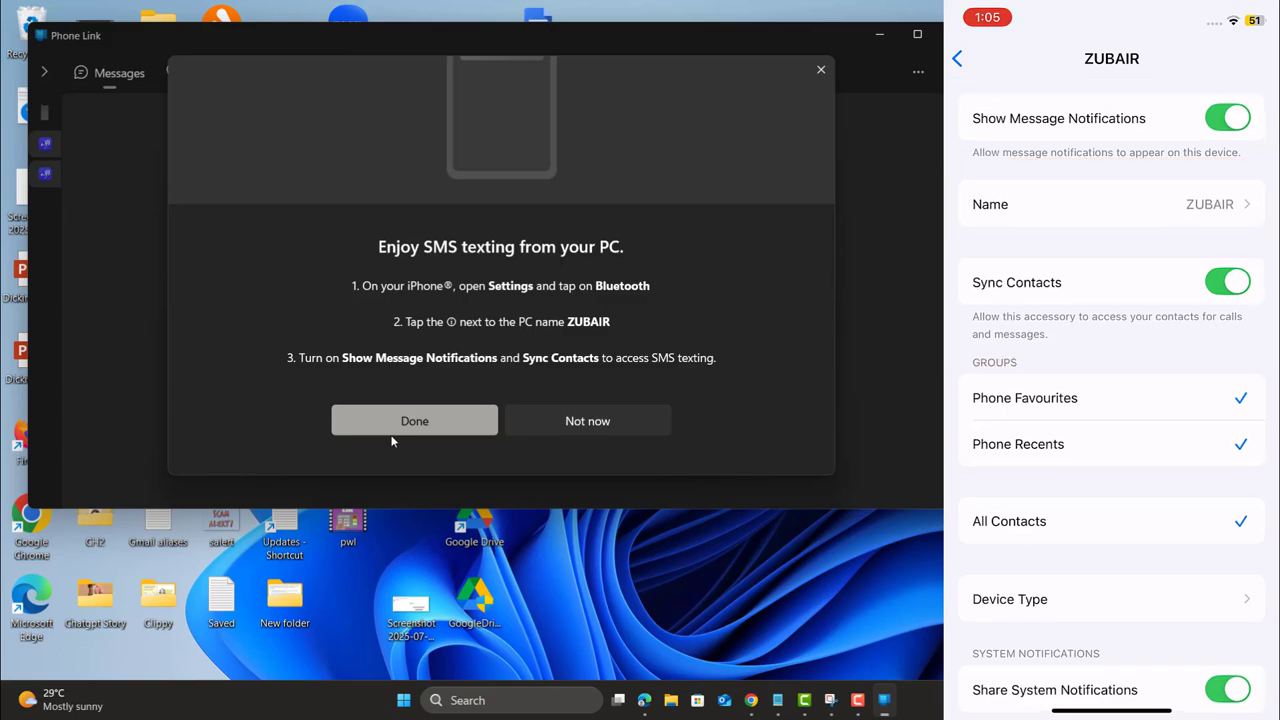
- Close the SMS guide, complete the Calls contacts-sync instructions, and check the Messages view
{"action": "left_click", "coordinate": [412, 420]}
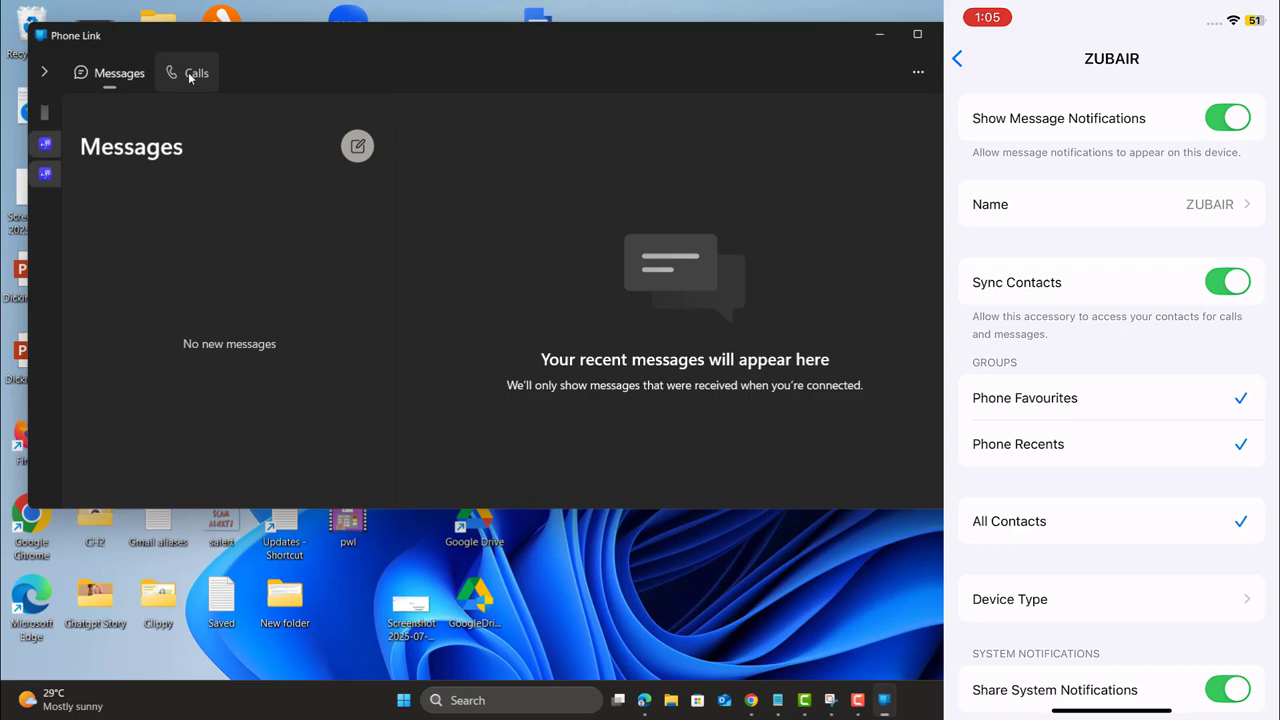
{"action": "left_click", "coordinate": [190, 75]}
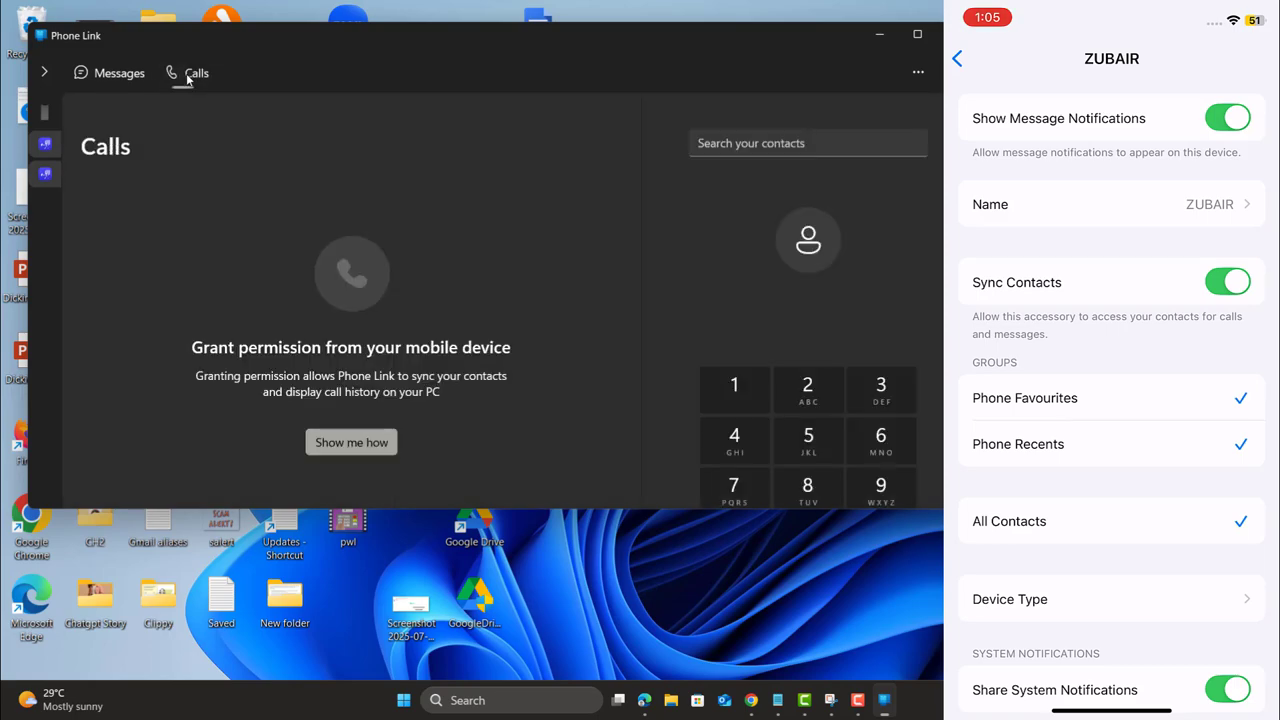
{"action": "left_click", "coordinate": [345, 444]}
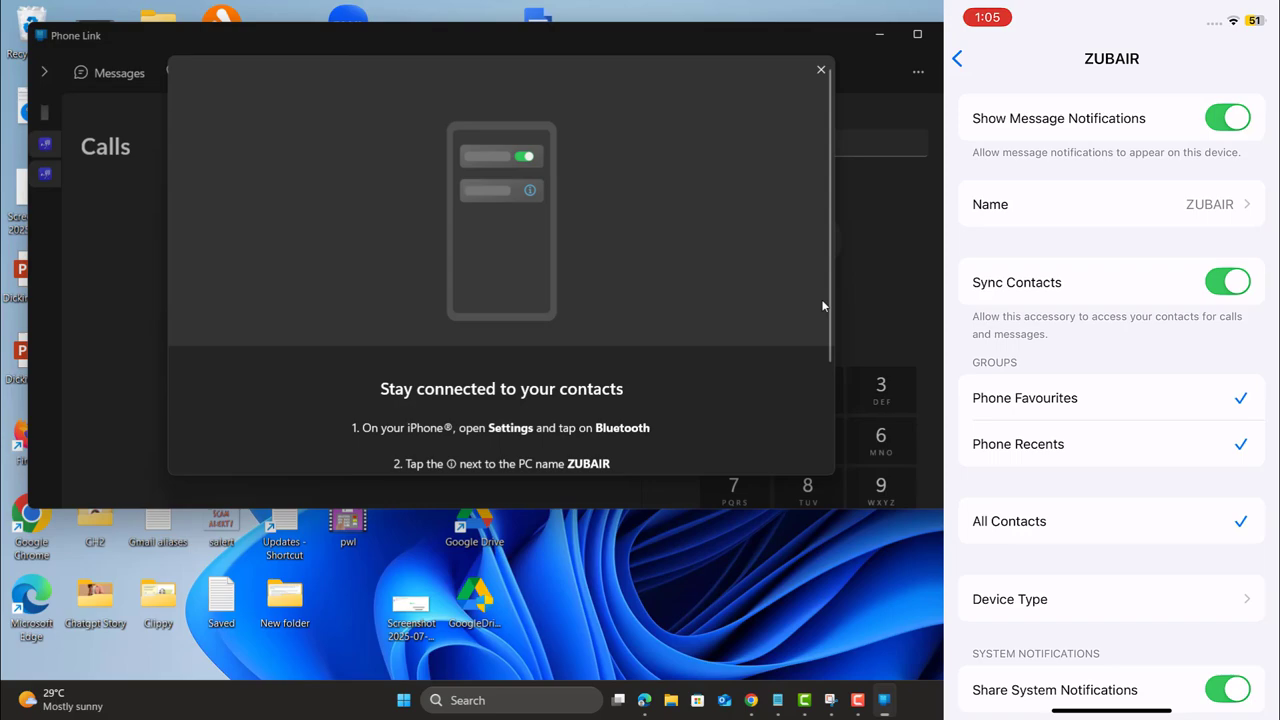
{"action": "scroll", "coordinate": [825, 299], "scroll_direction": "down", "scroll_amount": 2}
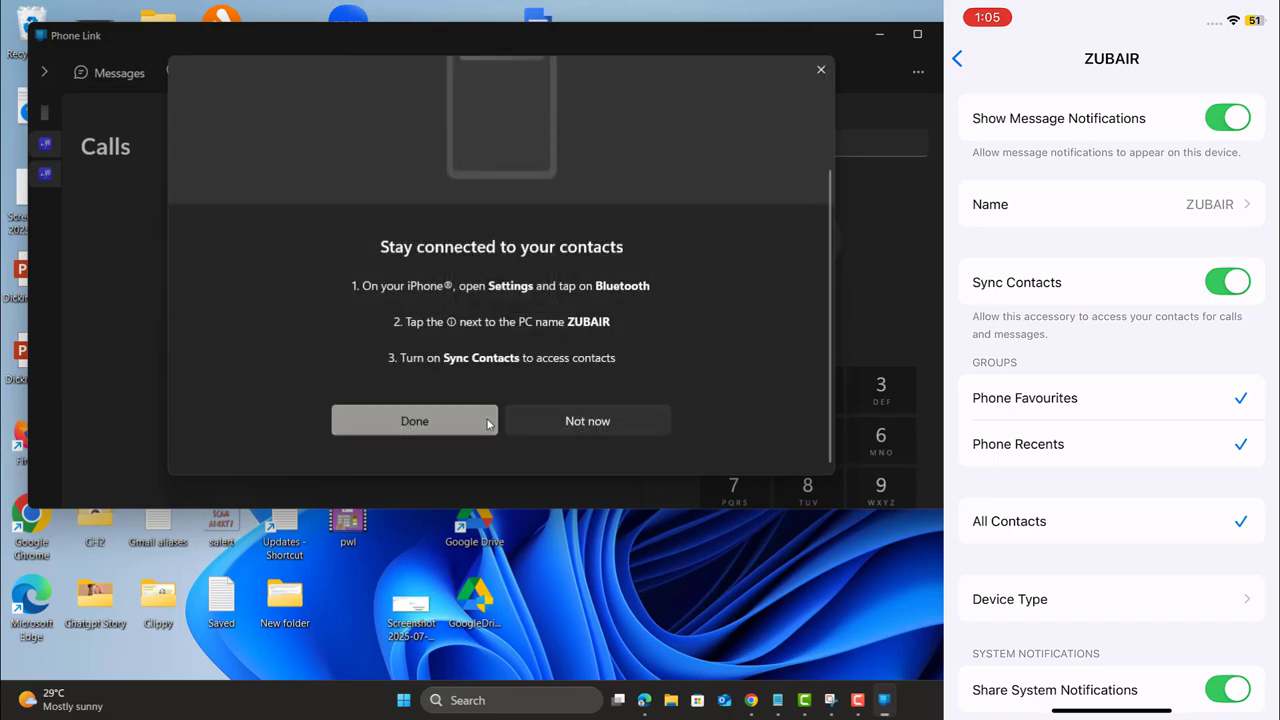
{"action": "left_click", "coordinate": [488, 422]}
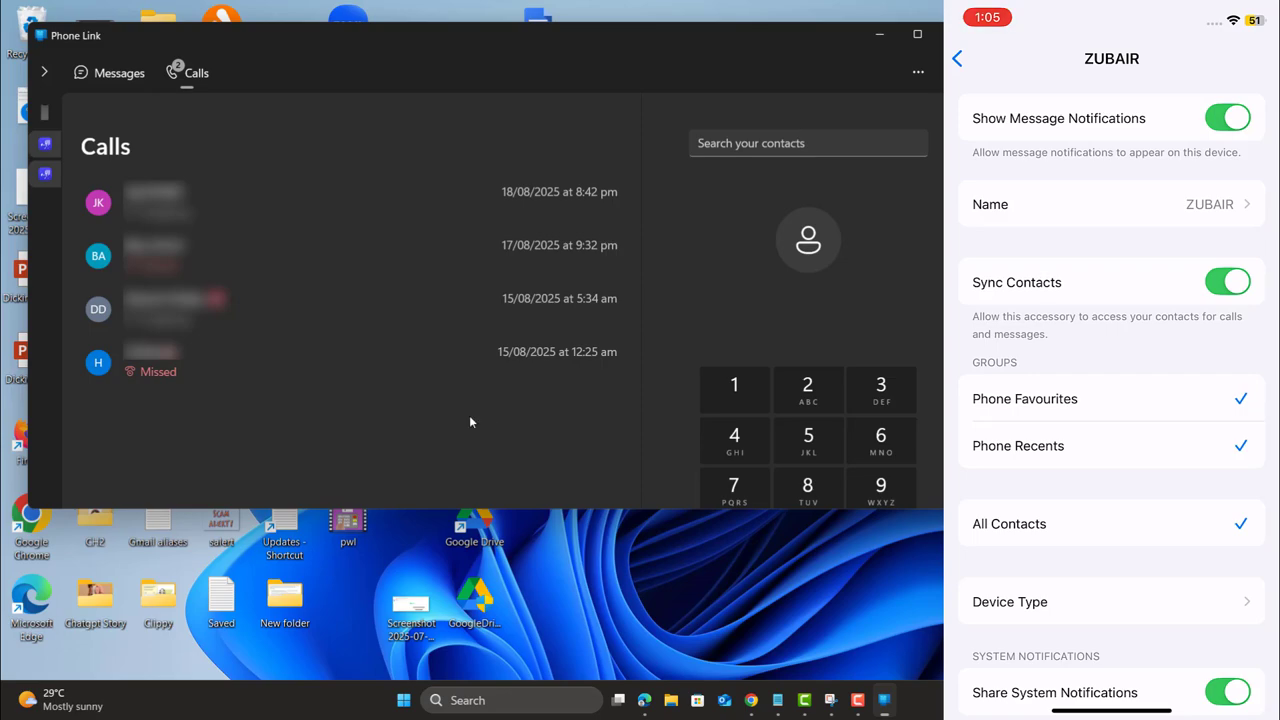
{"action": "left_click", "coordinate": [123, 78]}
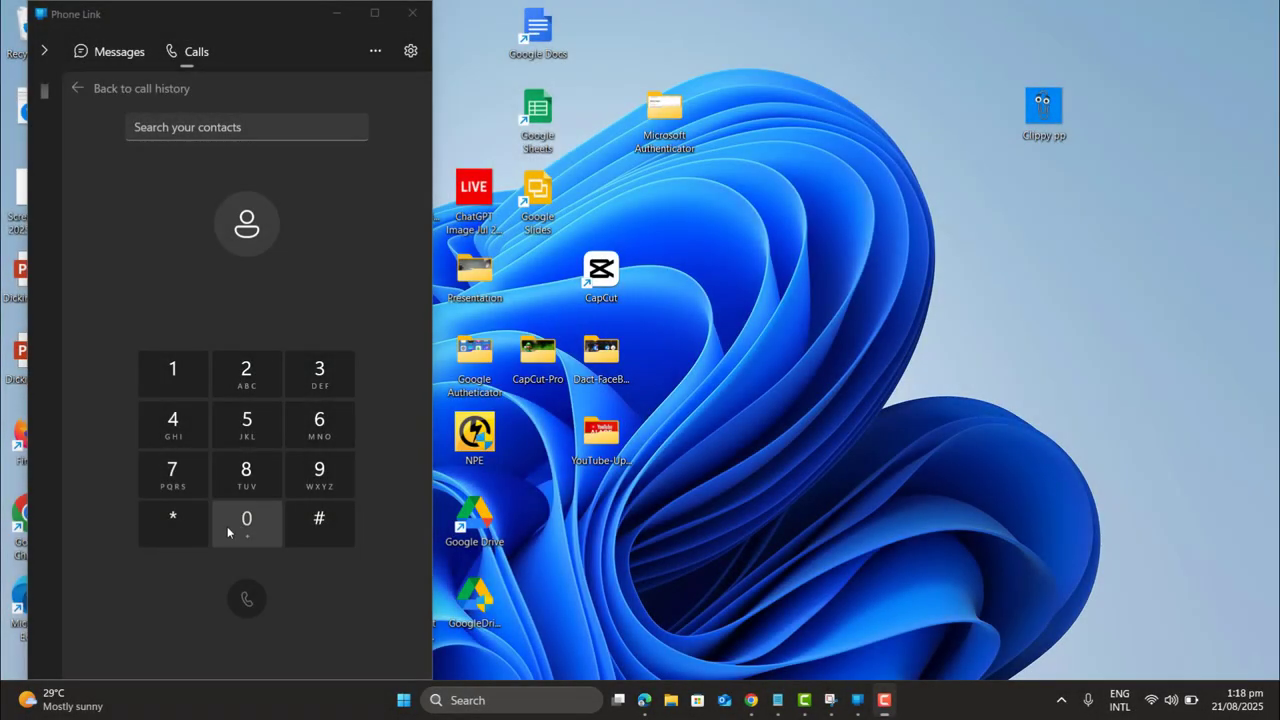
- Dial an eight-digit phone number on the Calls keypad
{"action": "left_click", "coordinate": [246, 520]}
{"action": "left_click", "coordinate": [250, 472]}
{"action": "left_click", "coordinate": [262, 430]}
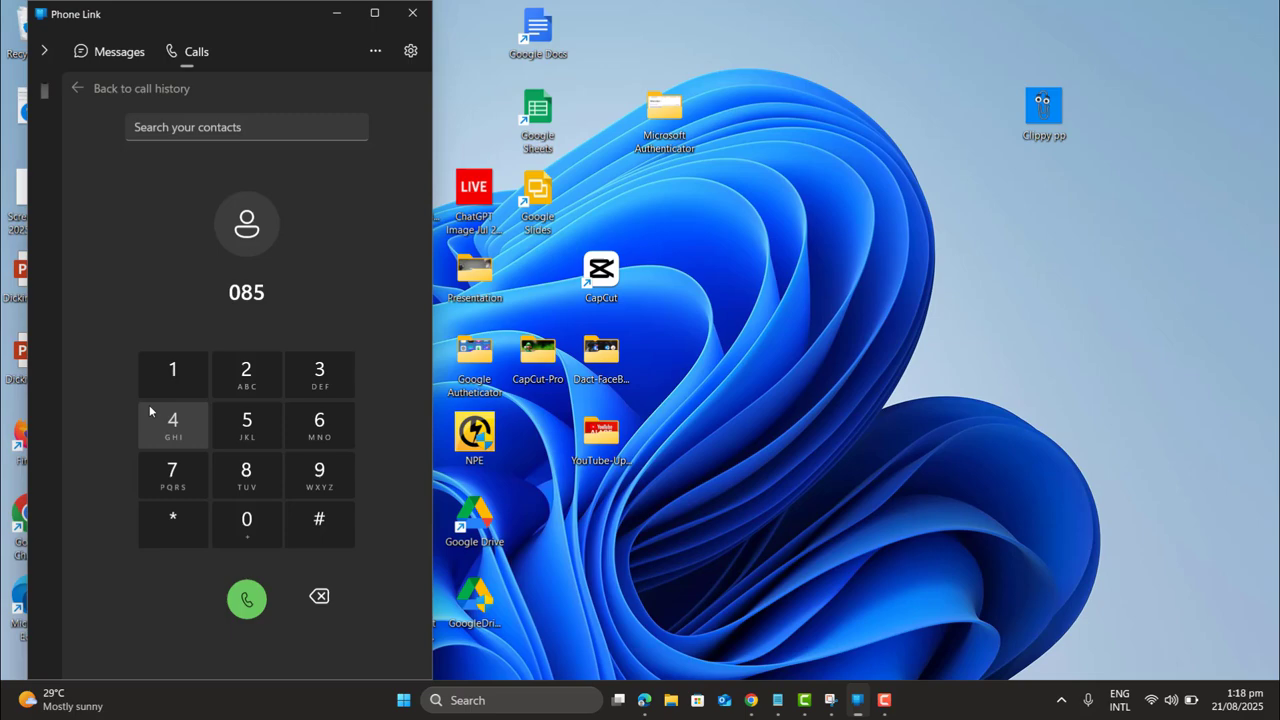
{"action": "left_click", "coordinate": [152, 412]}
{"action": "left_click", "coordinate": [268, 410]}
{"action": "left_click", "coordinate": [155, 423]}
{"action": "left_click", "coordinate": [277, 415]}
{"action": "left_click", "coordinate": [323, 427]}
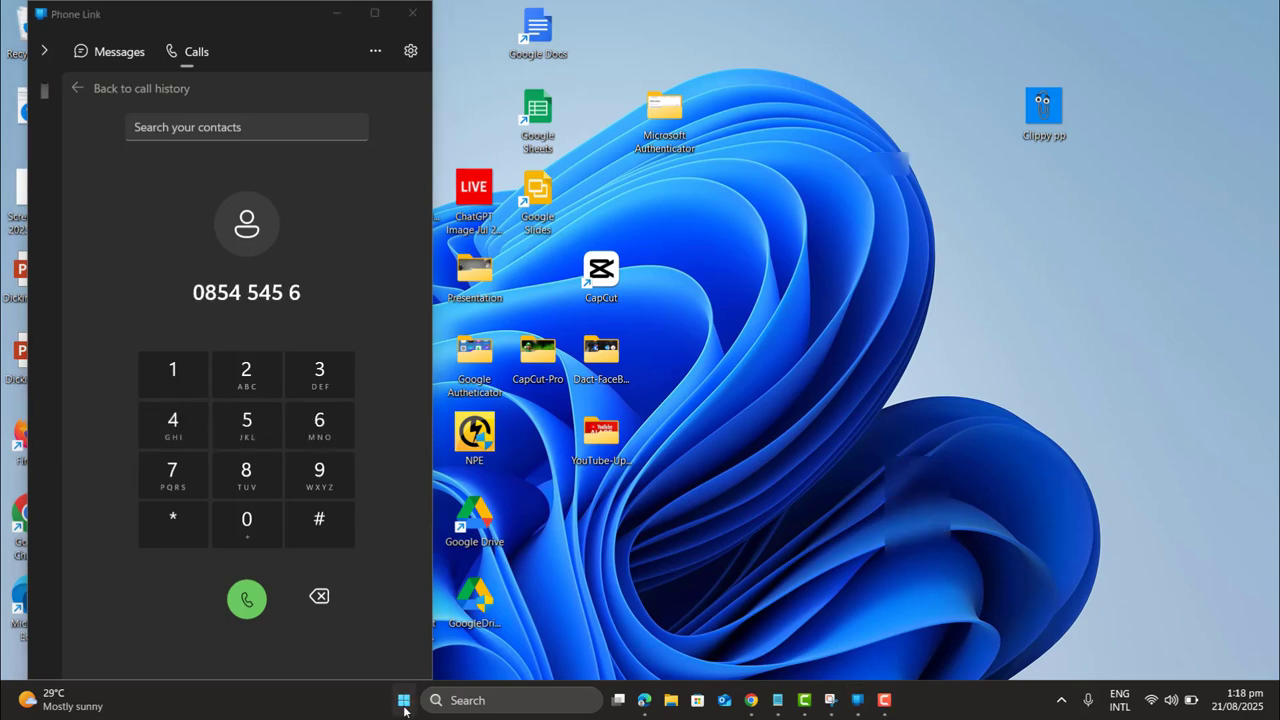
- Check the Start menu phone pane's more-options menu, then close the Start menu
{"action": "left_click", "coordinate": [403, 700]}
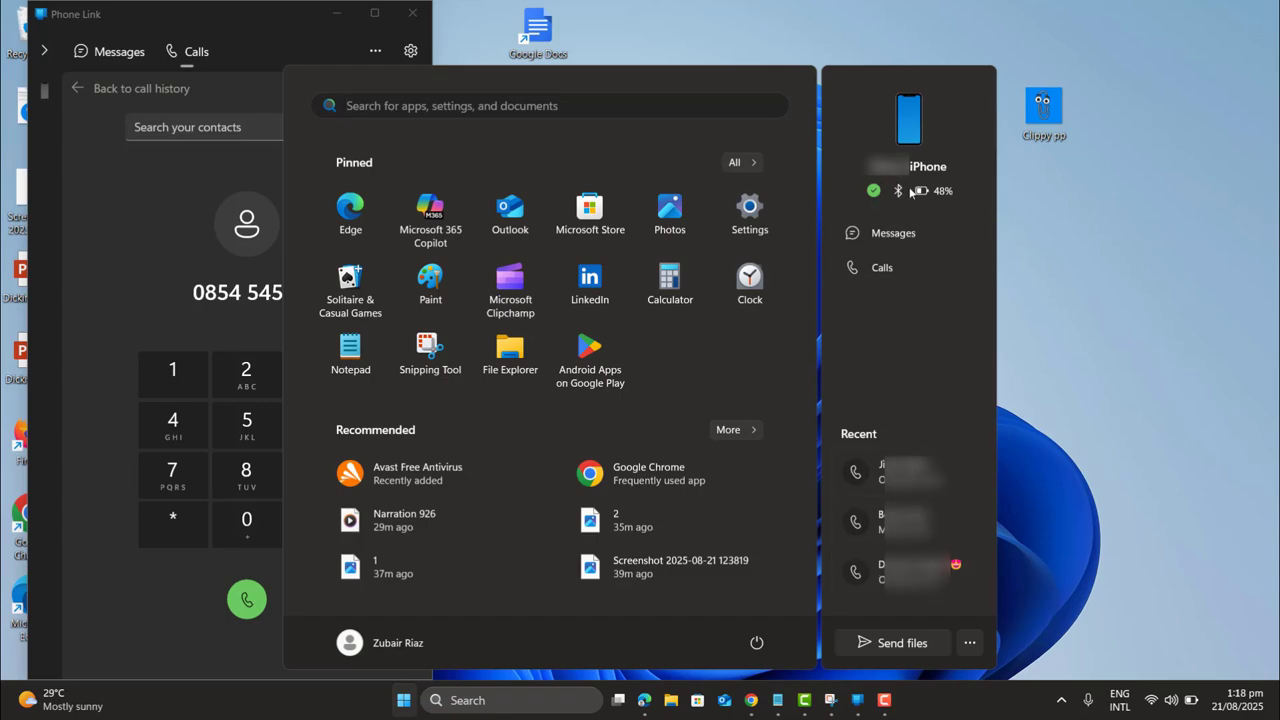
{"action": "left_click", "coordinate": [969, 643]}
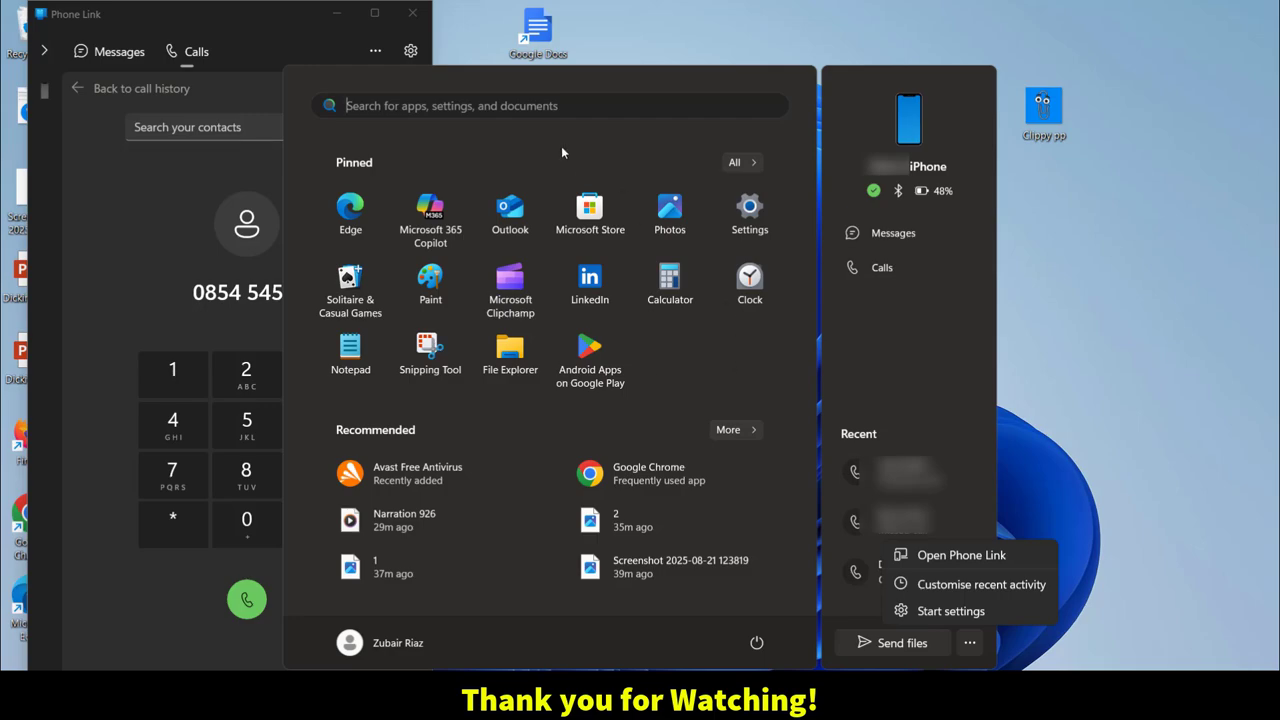
{"action": "left_click", "coordinate": [917, 369]}
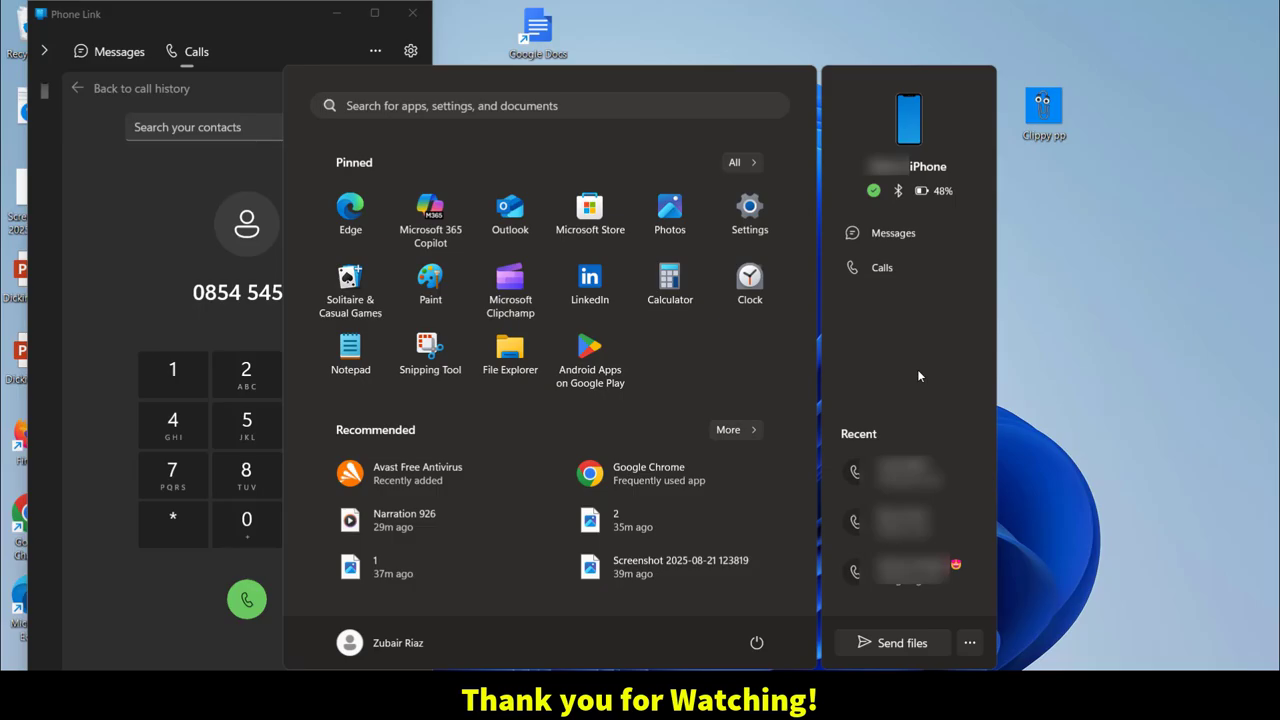
{"action": "left_click", "coordinate": [79, 236]}
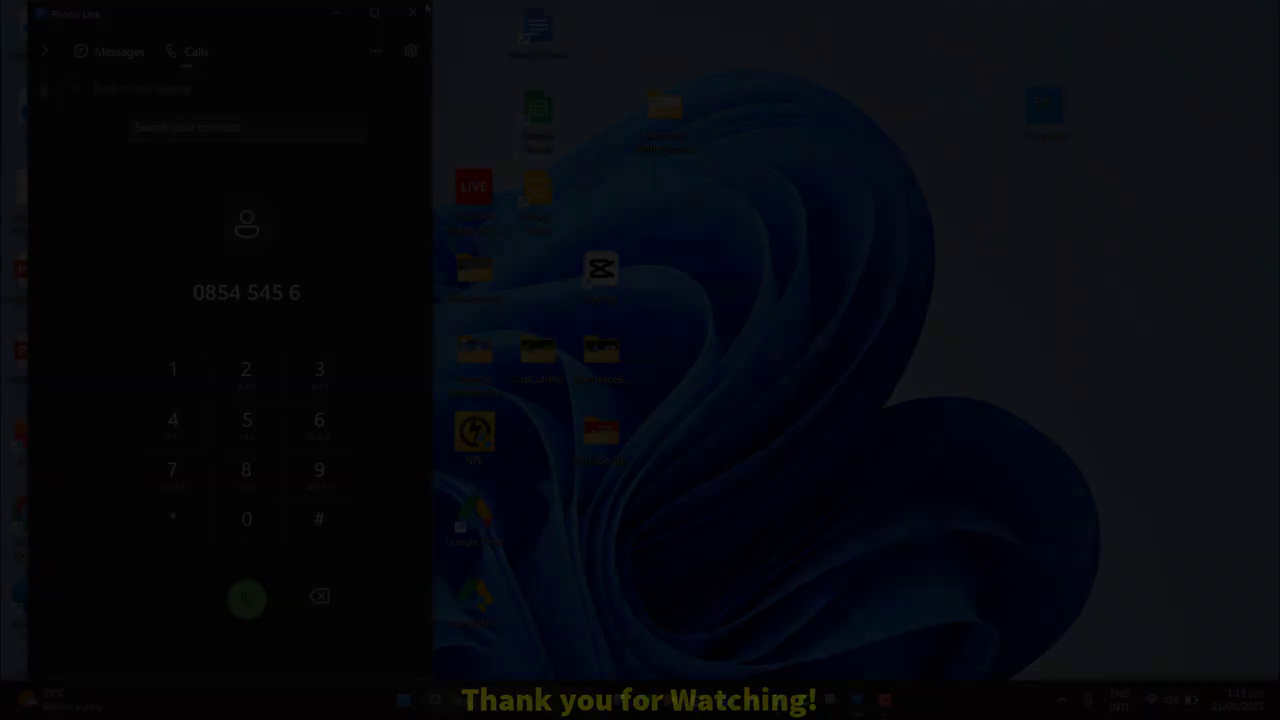